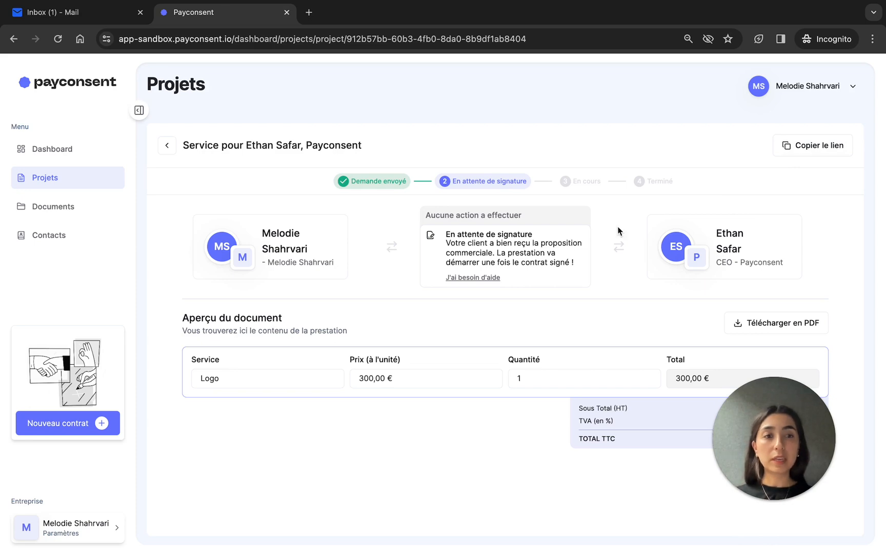
Leave the project page awaiting signature and switch desktops over to the client's mailbox.
key("ctrl+Left")
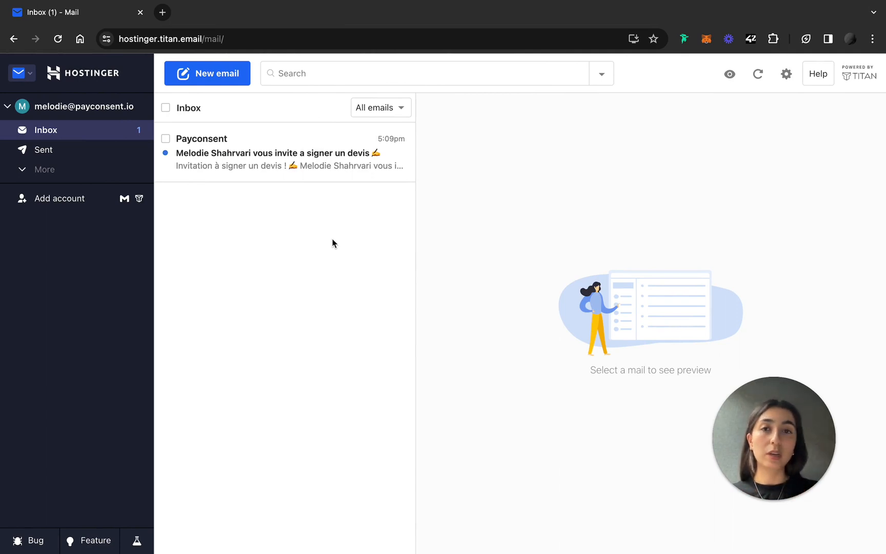
Open the Payconsent quote-signing invitation email and follow its 'Accéder au devis' link.
left_click(325, 178)
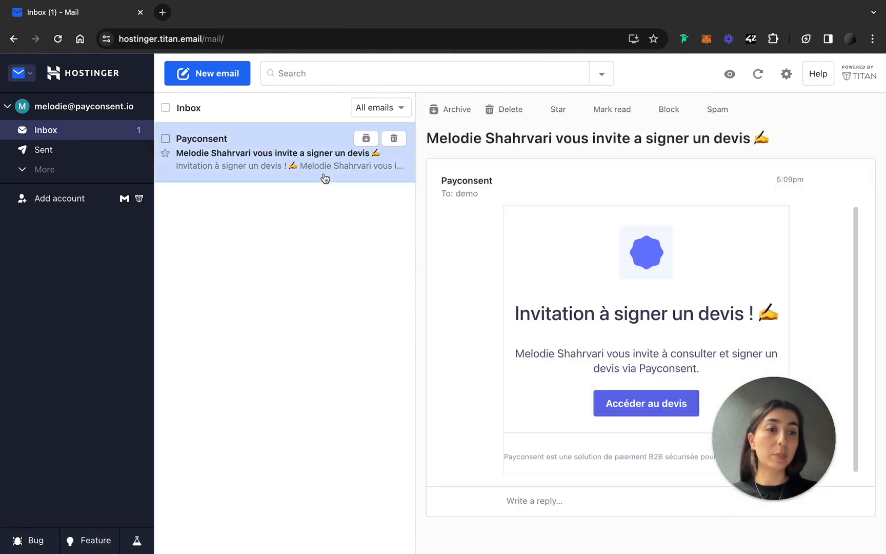
left_click(659, 412)
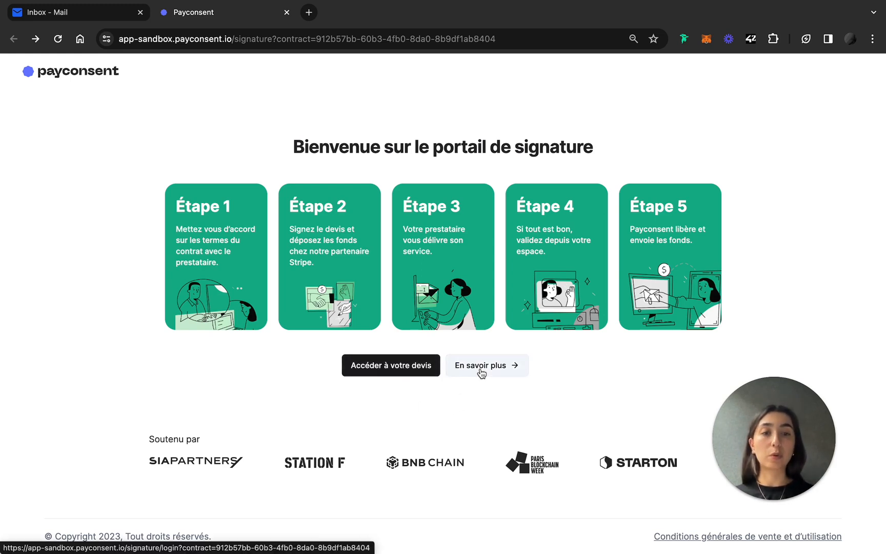
Choose 'Accéder à votre devis' to reach the e-mail verification page.
left_click(382, 371)
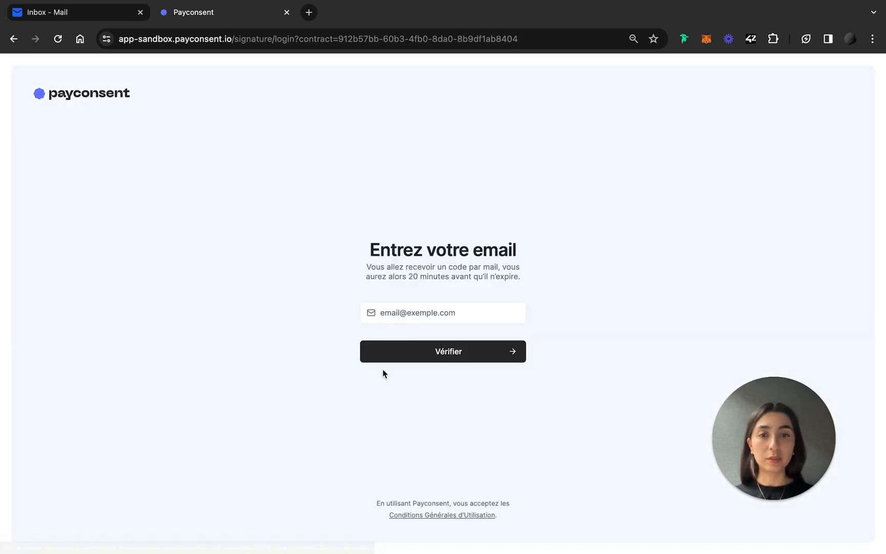
Enter the client's e-mail address and submit it with Vérifier.
left_click(427, 317)
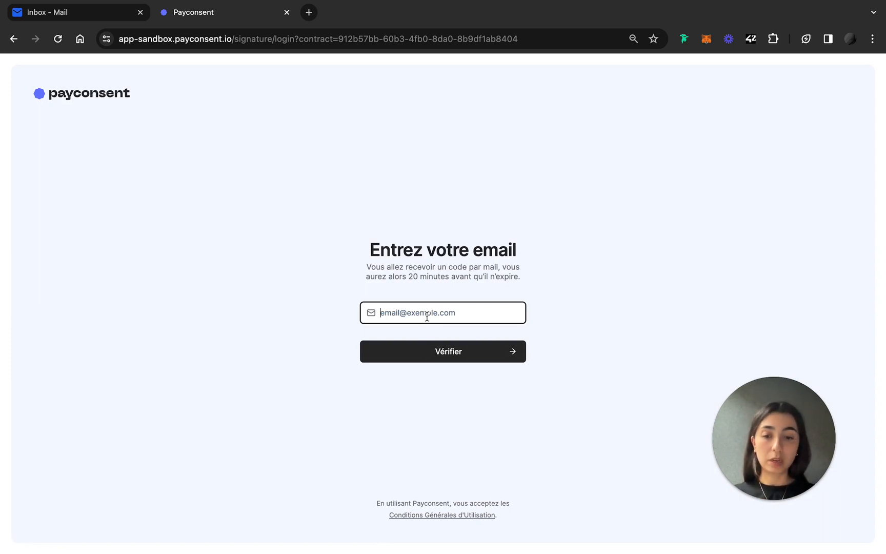
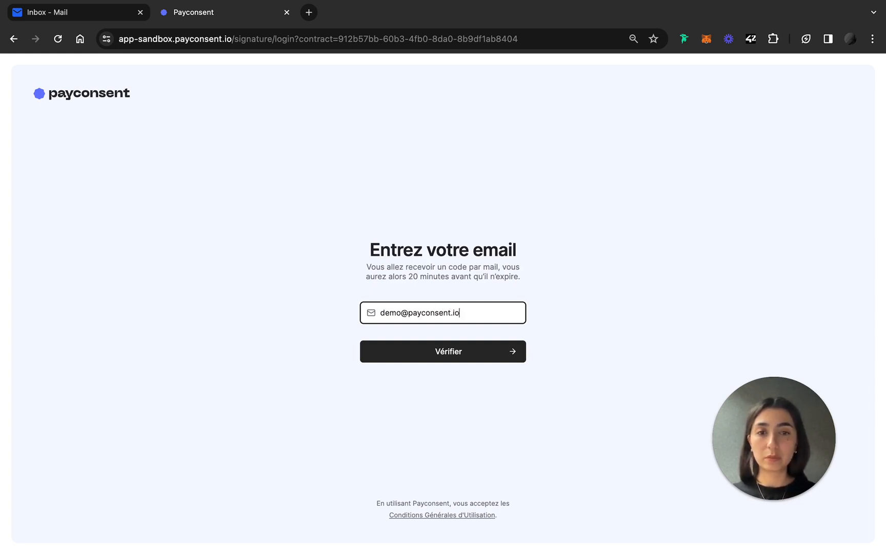
left_click(445, 350)
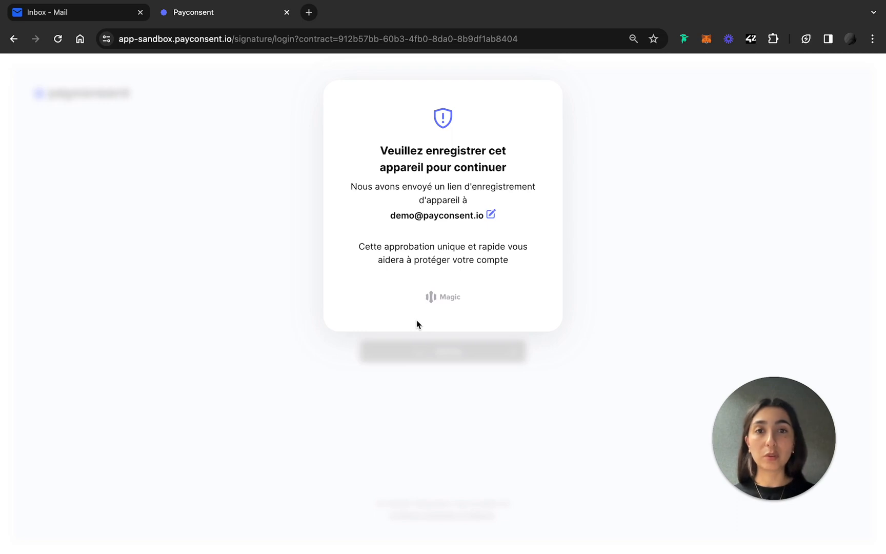
Approve the new browser connection from the Login email, then close the approval tab.
left_click(80, 17)
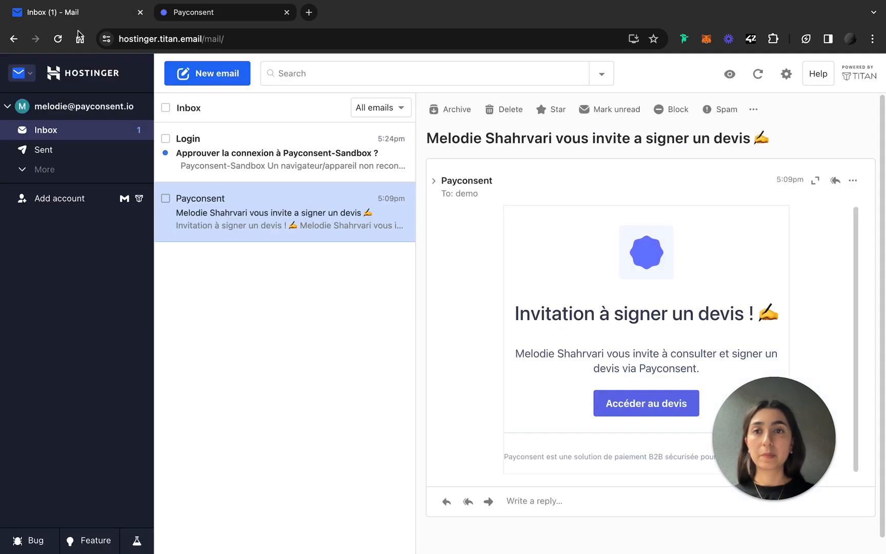
left_click(259, 165)
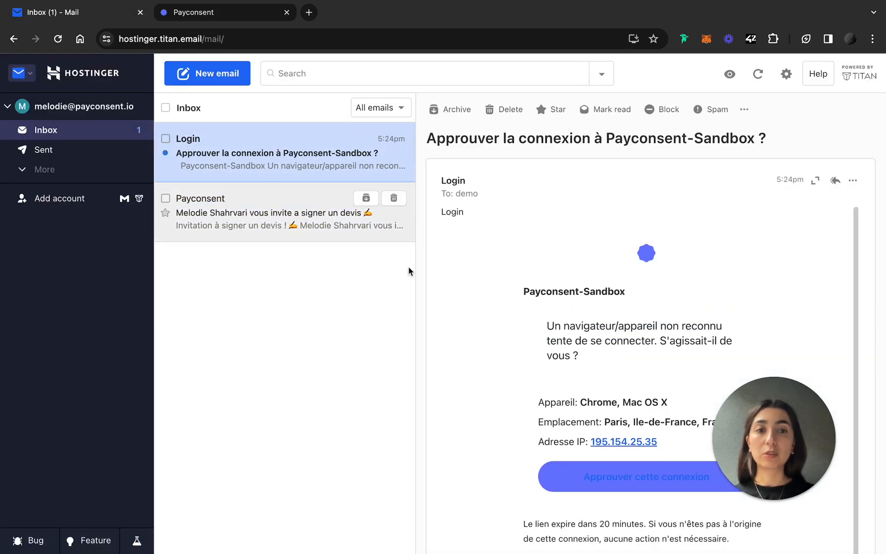
left_click(613, 479)
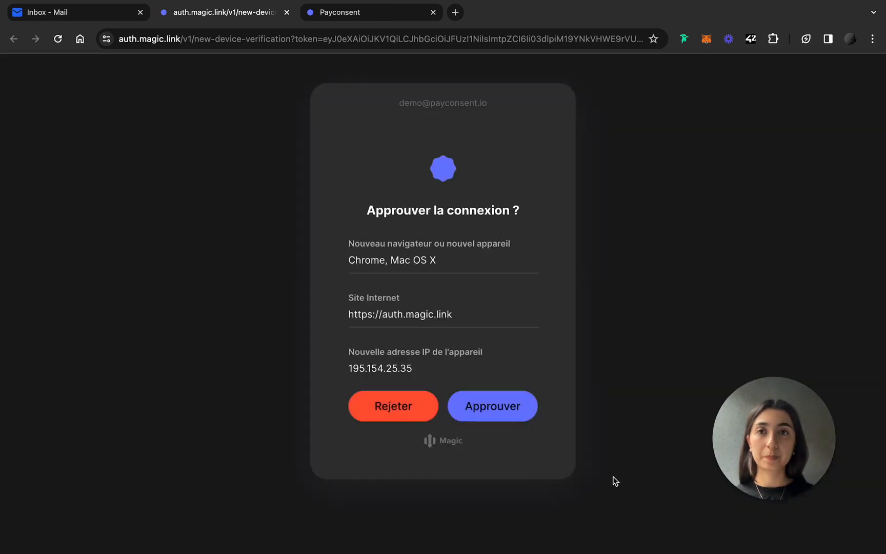
left_click(506, 395)
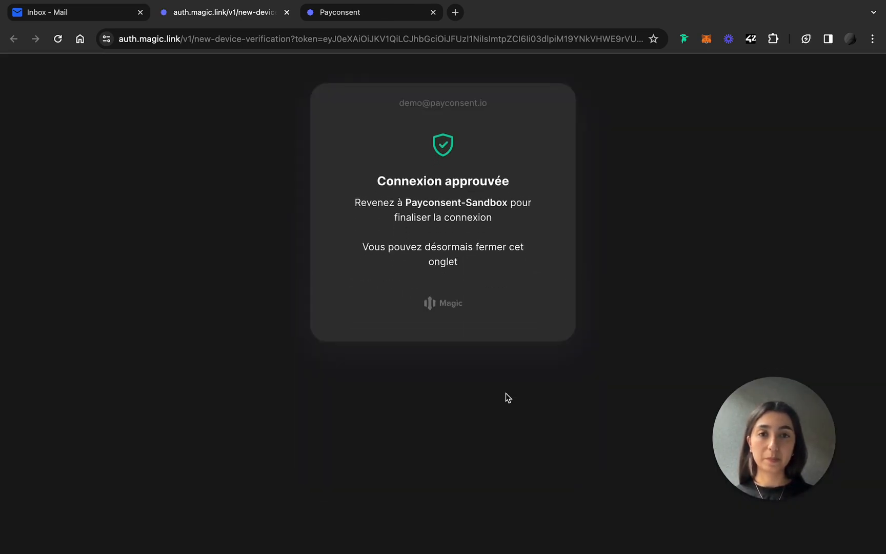
left_click(287, 12)
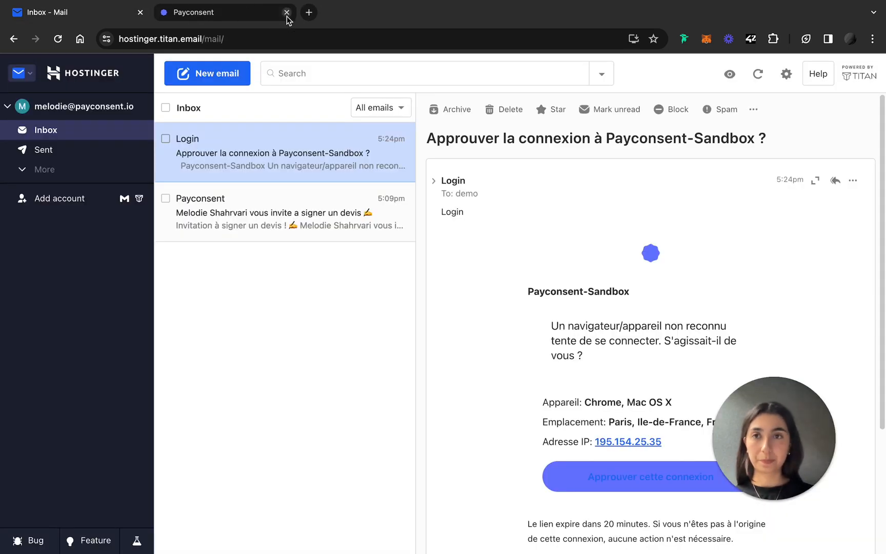
Copy the security code, confirm sign-in from the Payconsent-Sandbox email, and return to the quote.
left_click(225, 16)
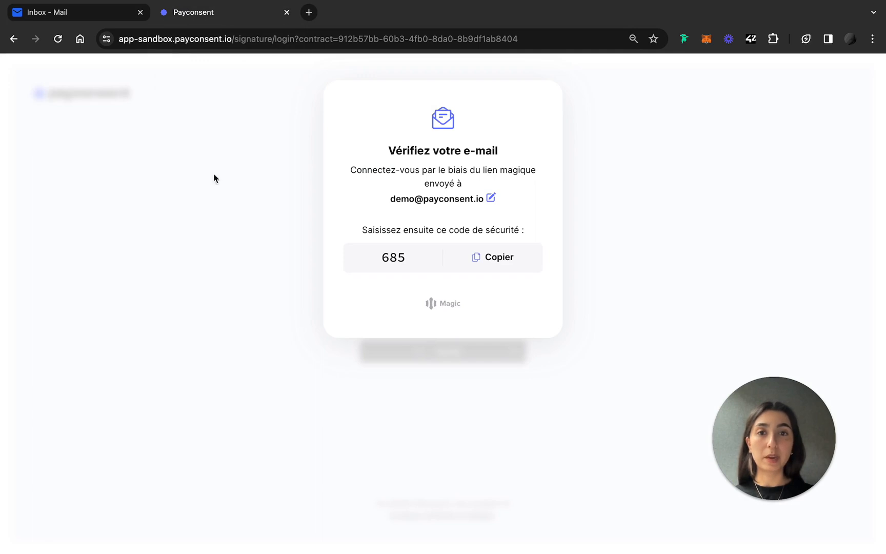
left_click(479, 259)
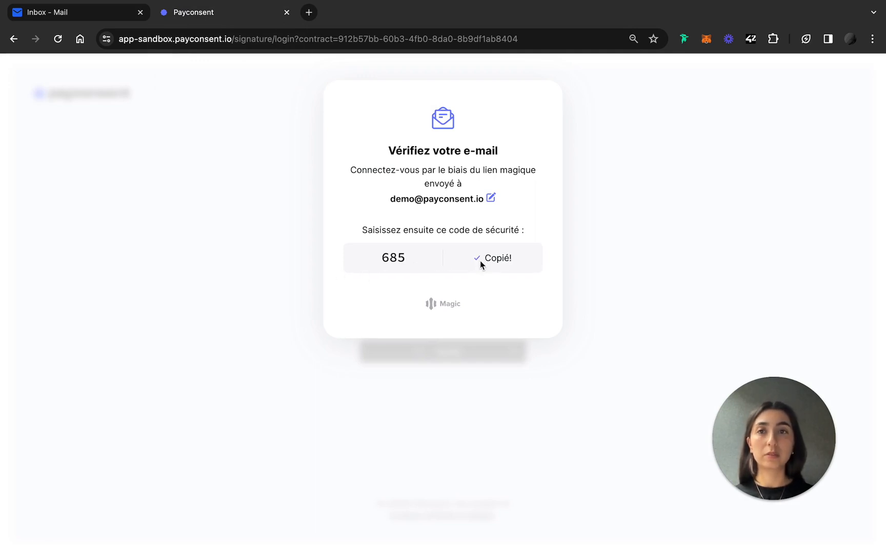
left_click(78, 15)
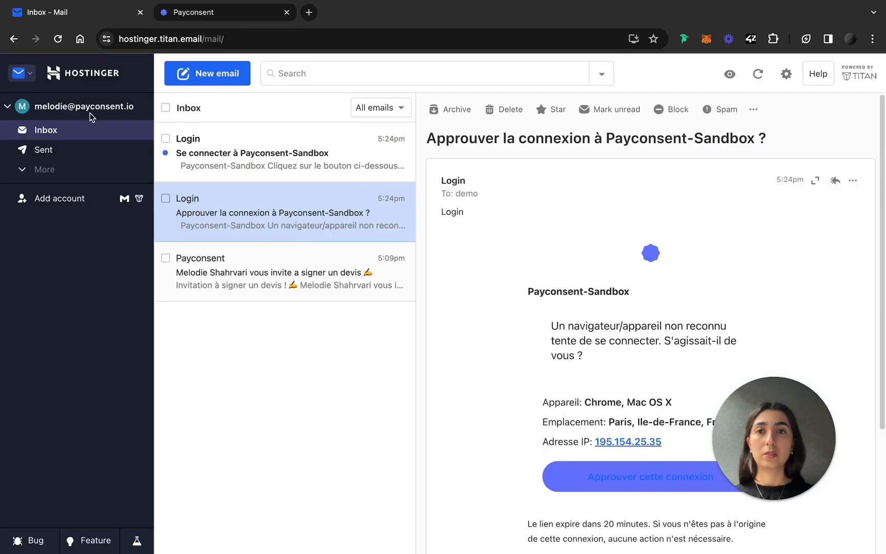
left_click(251, 172)
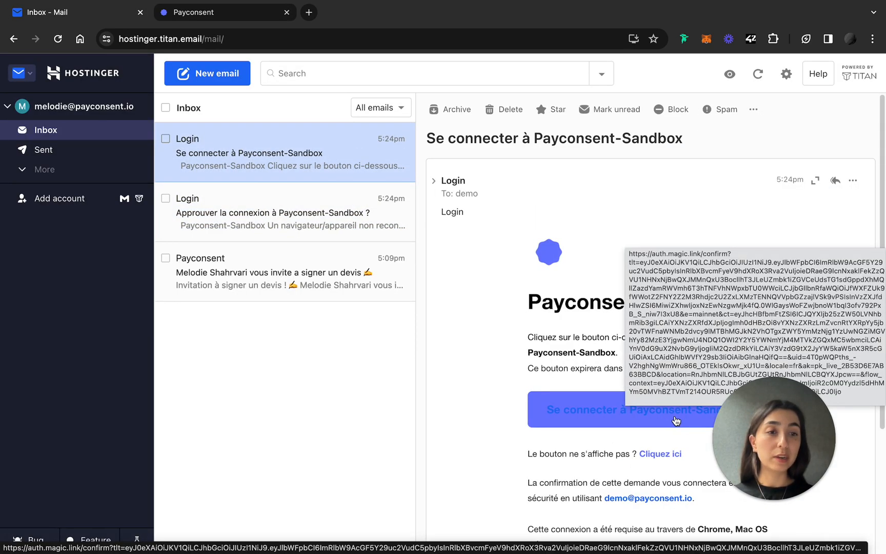
left_click(675, 420)
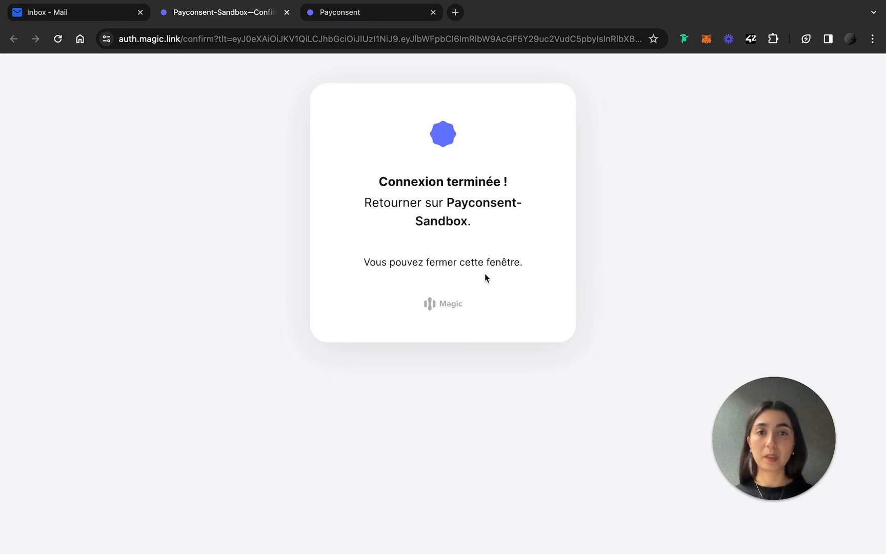
left_click(287, 12)
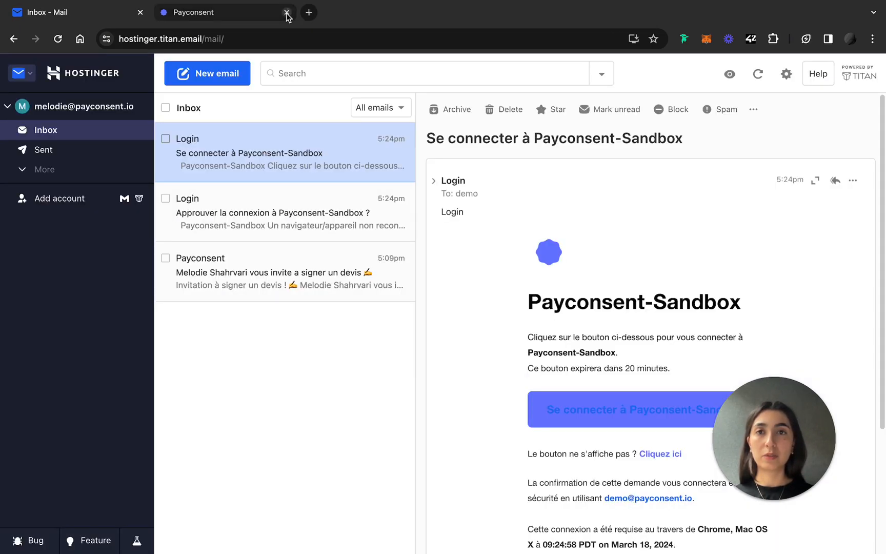
left_click(262, 16)
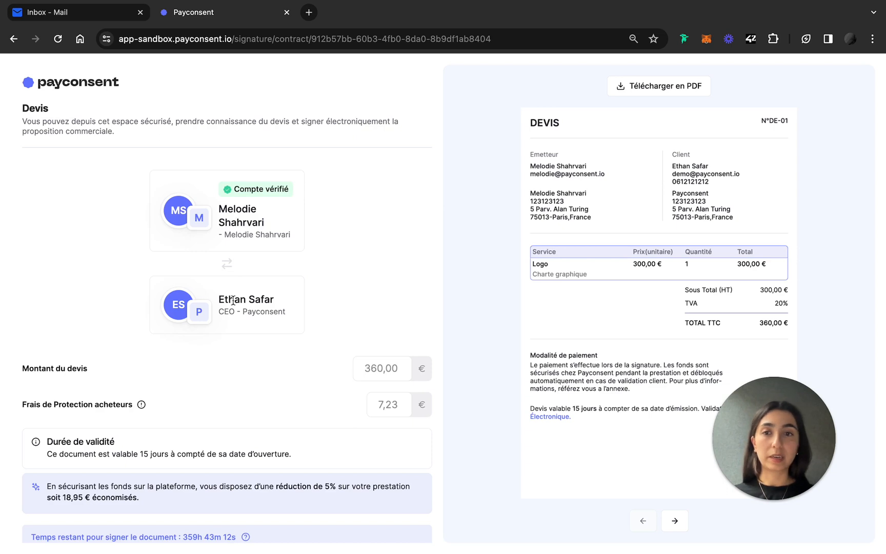
left_click_drag(219, 302, 260, 301)
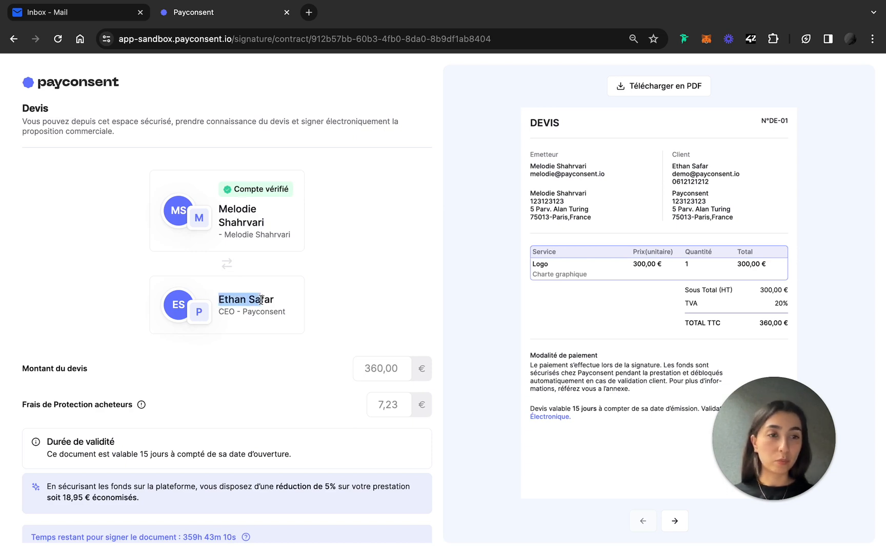
left_click(385, 330)
scroll(385, 329, "down", 1)
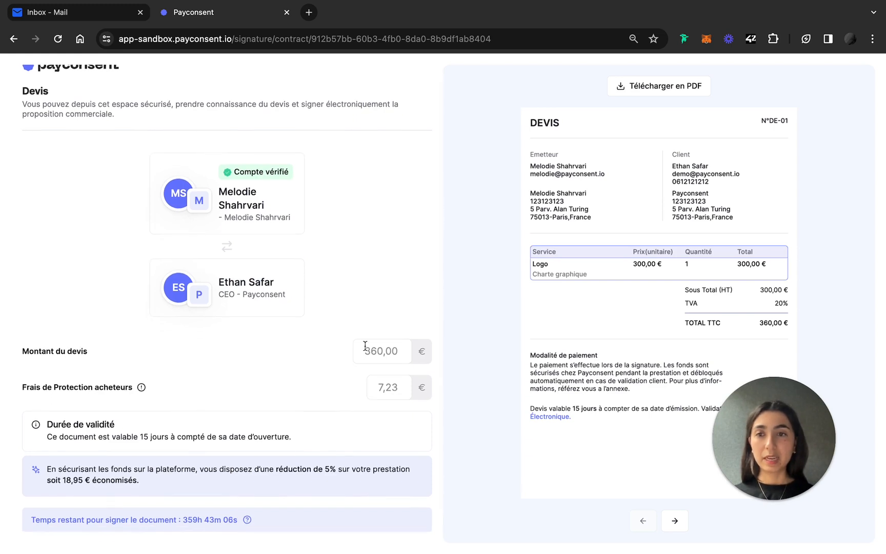
left_click_drag(362, 354, 408, 356)
left_click(334, 405)
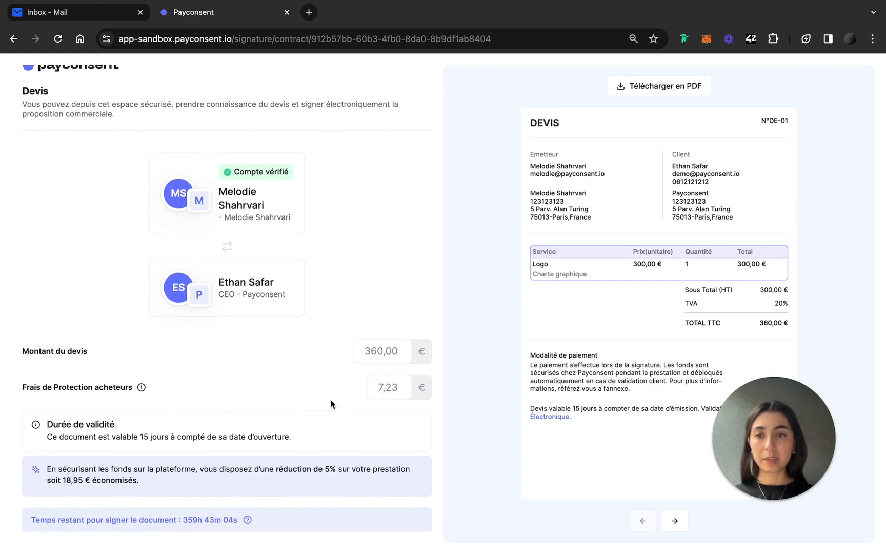
left_click_drag(367, 394, 406, 388)
left_click(282, 385)
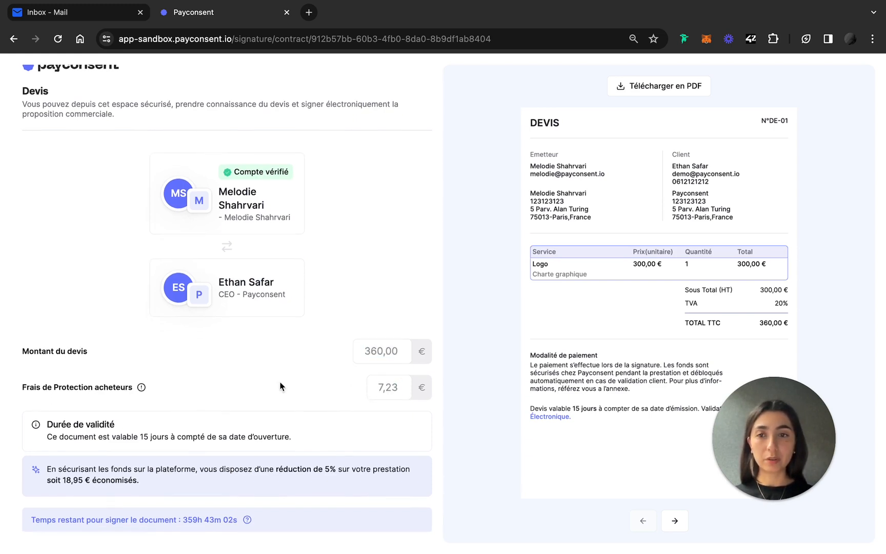
Review the 360 € quote's buyer protection fee and validity period, then start 'Signer et déposer les fonds'.
left_click(142, 388)
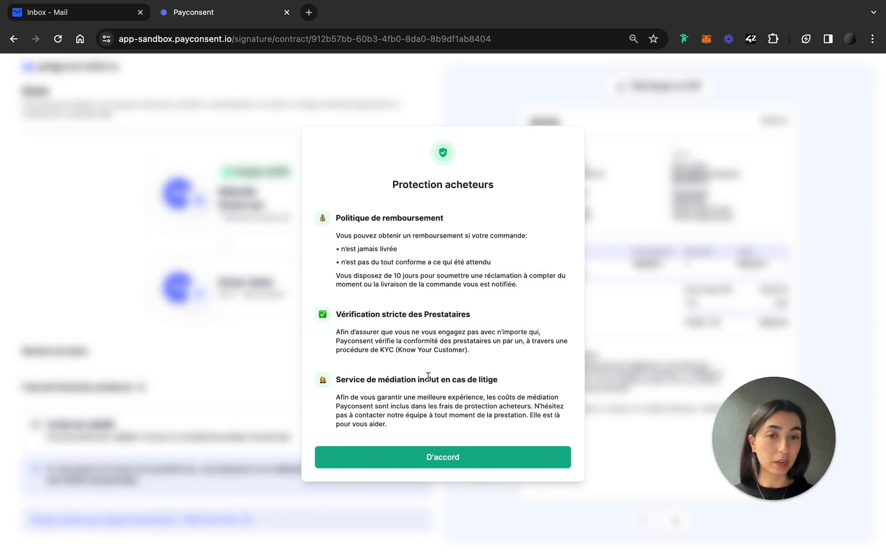
left_click(430, 464)
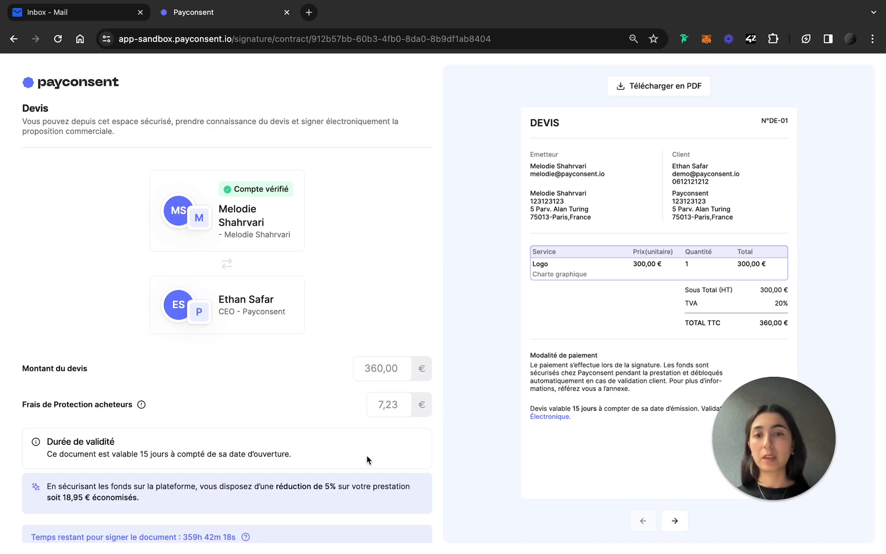
scroll(368, 459, "down", 2)
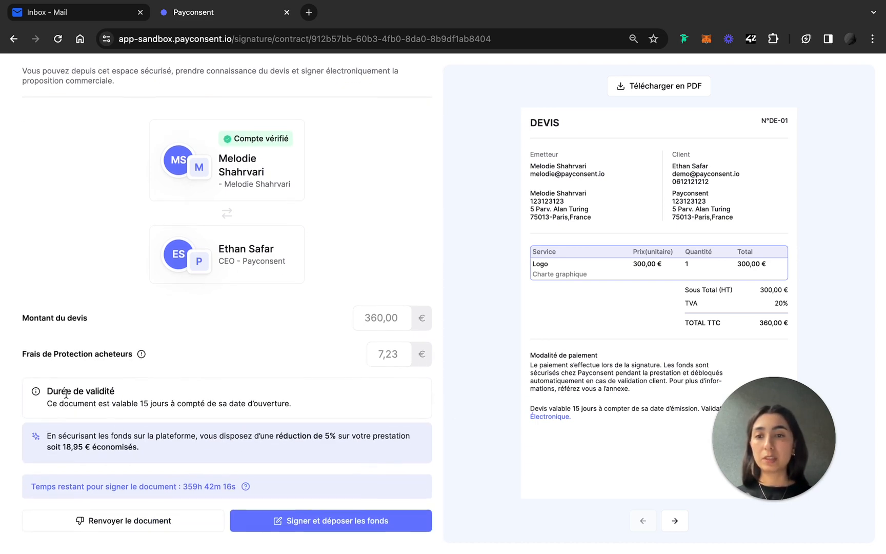
left_click_drag(48, 392, 115, 393)
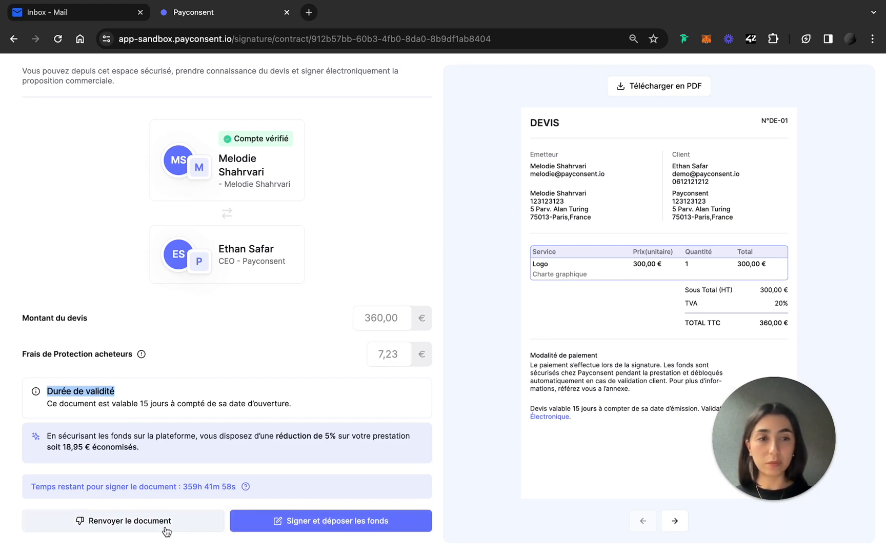
left_click(309, 525)
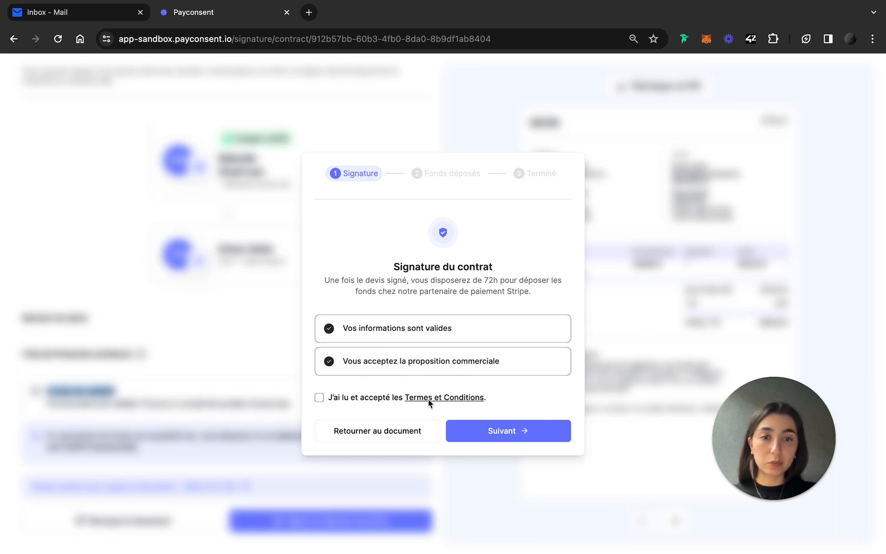
Accept the terms, confirm the pre-registered phone number and enter the four-digit SMS code.
left_click(318, 399)
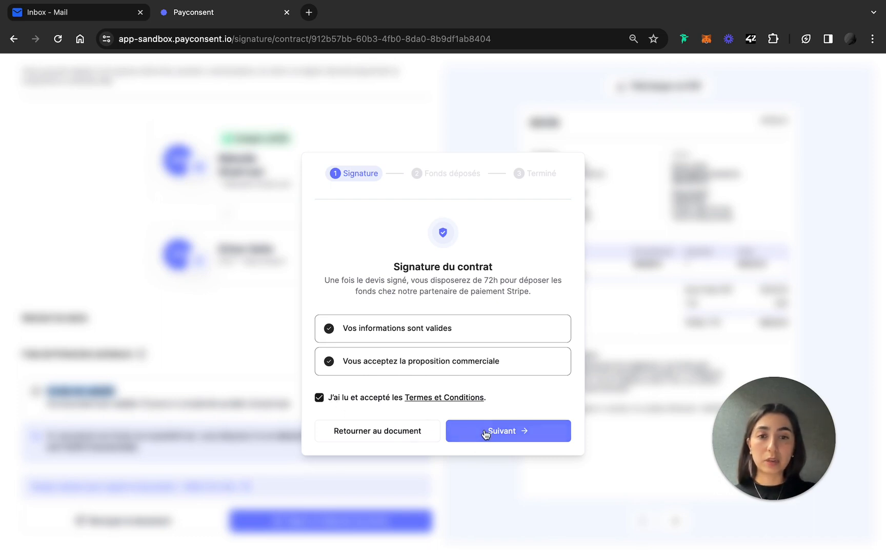
left_click(485, 432)
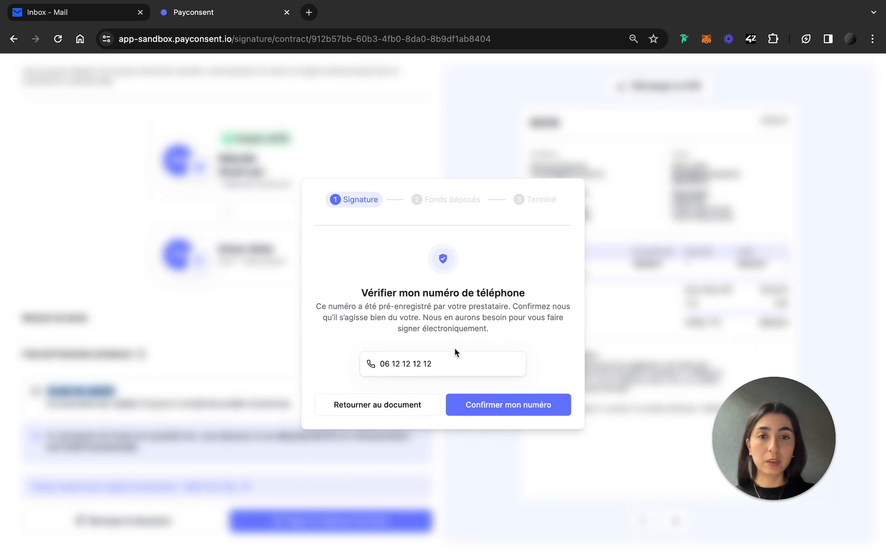
left_click(493, 408)
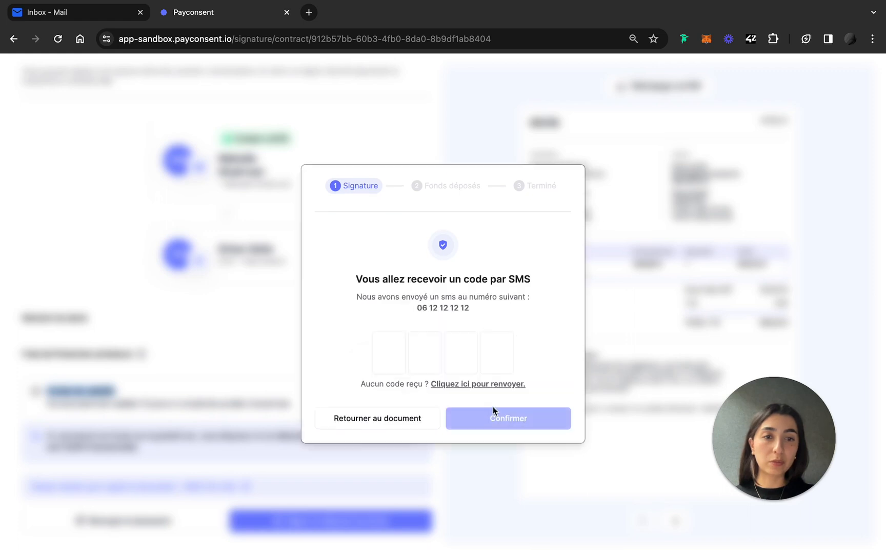
left_click(393, 358)
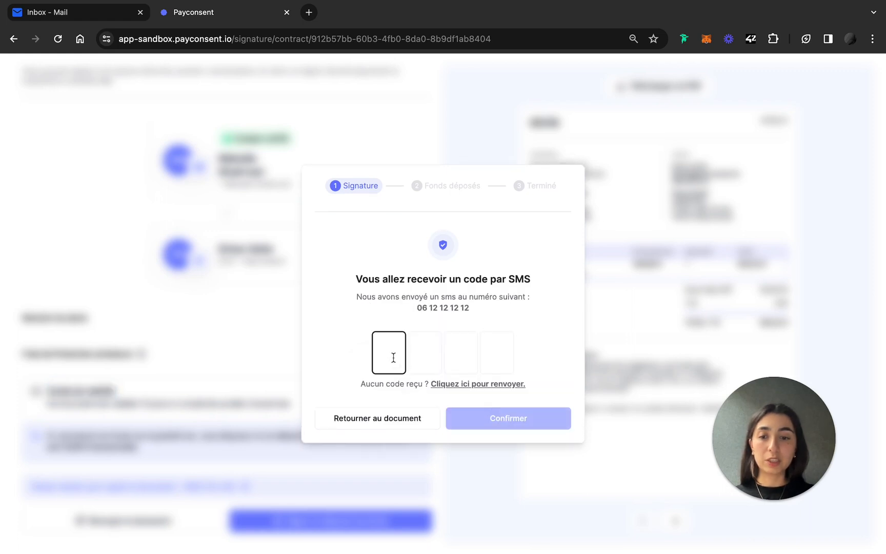
type("1234")
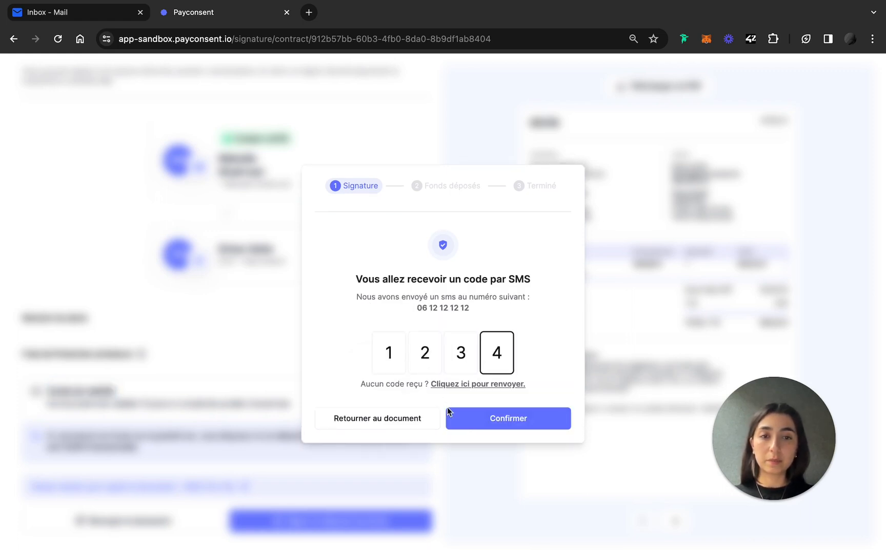
Submit the SMS code and drag the 'Glissez pour signer' slider fully right.
left_click(475, 421)
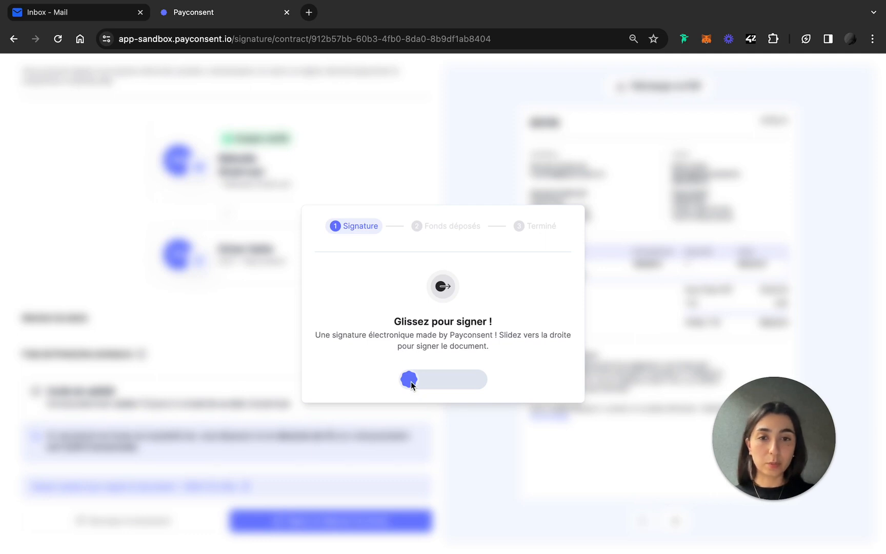
left_click_drag(411, 381, 478, 381)
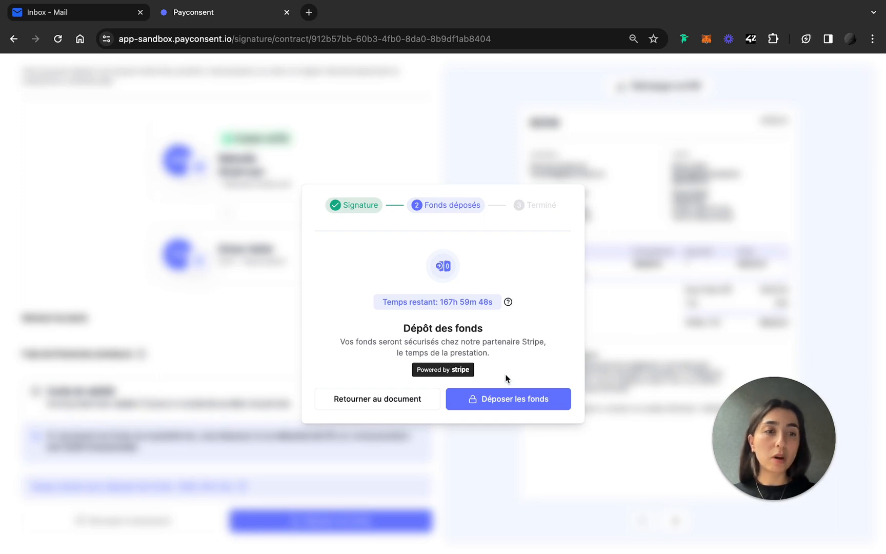
Return to the signed quote and open 'Déposer les fonds' to reach the payment method choice.
left_click(411, 403)
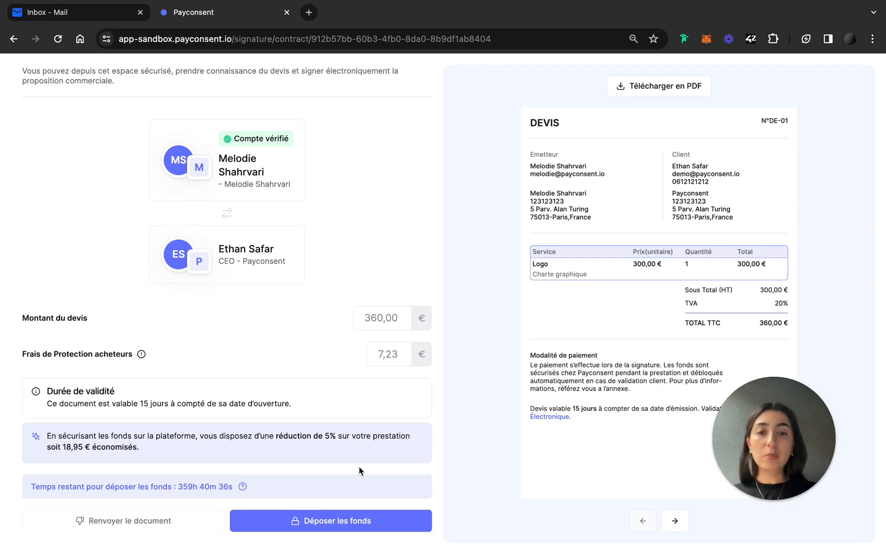
left_click(352, 523)
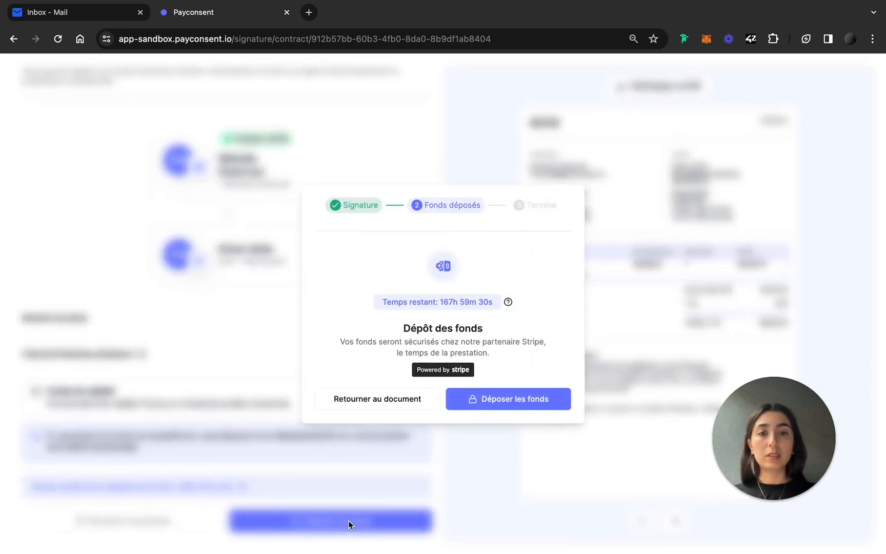
left_click(517, 405)
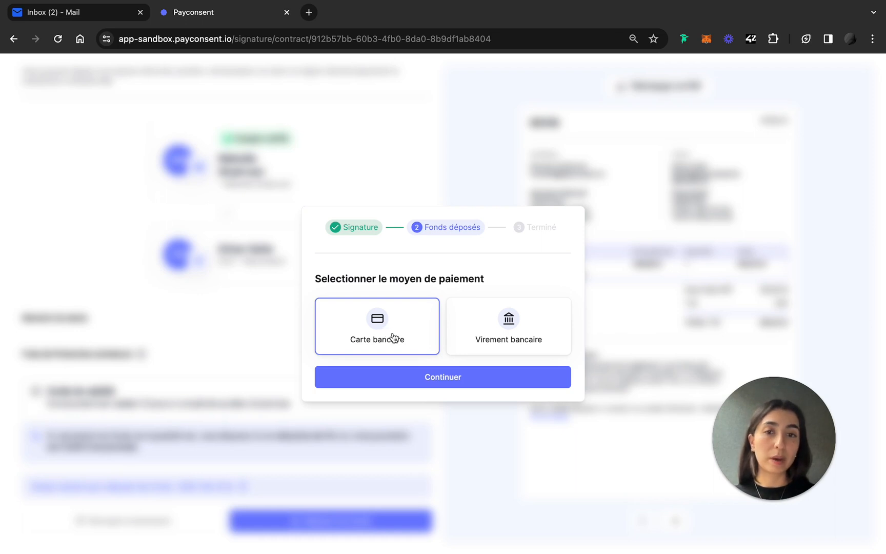
Pay the deposit by card, entering the test card number, expiry 09/25 and security code, and validate.
left_click(428, 380)
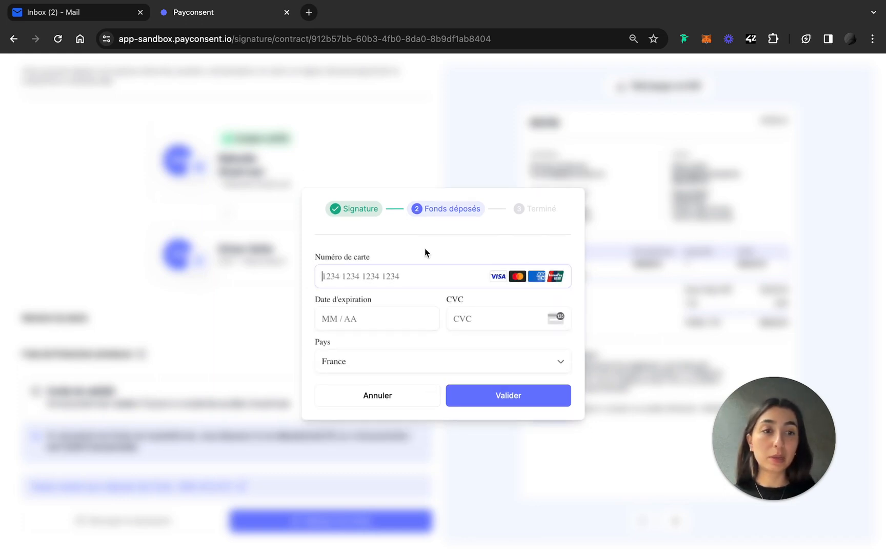
type("4")
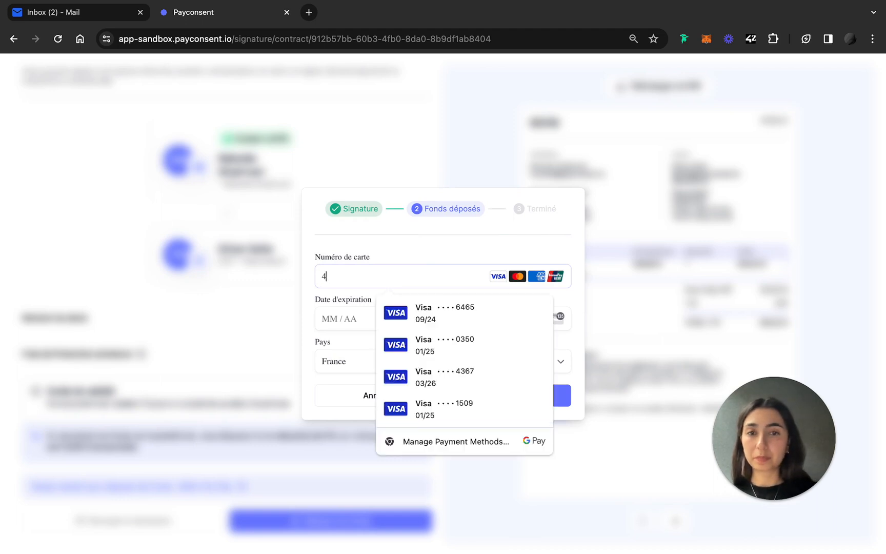
type("242 4242 4242 4242")
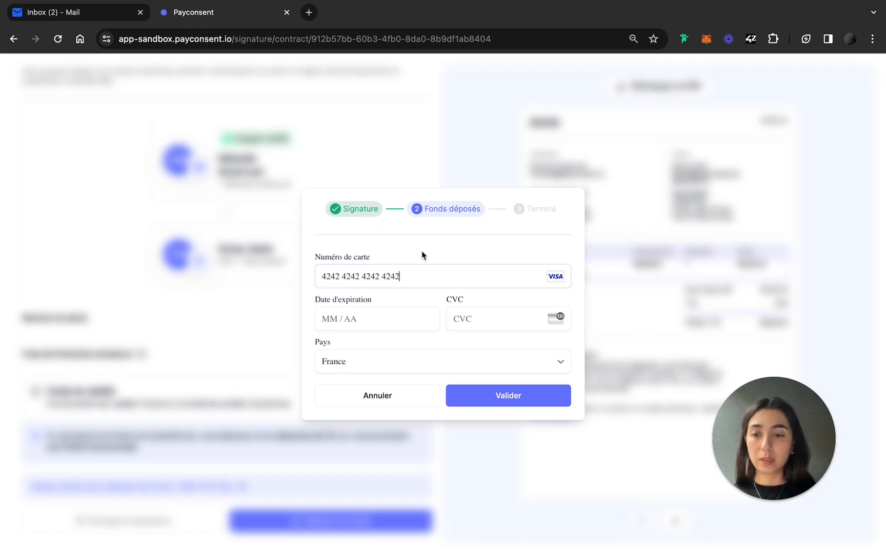
key("Tab")
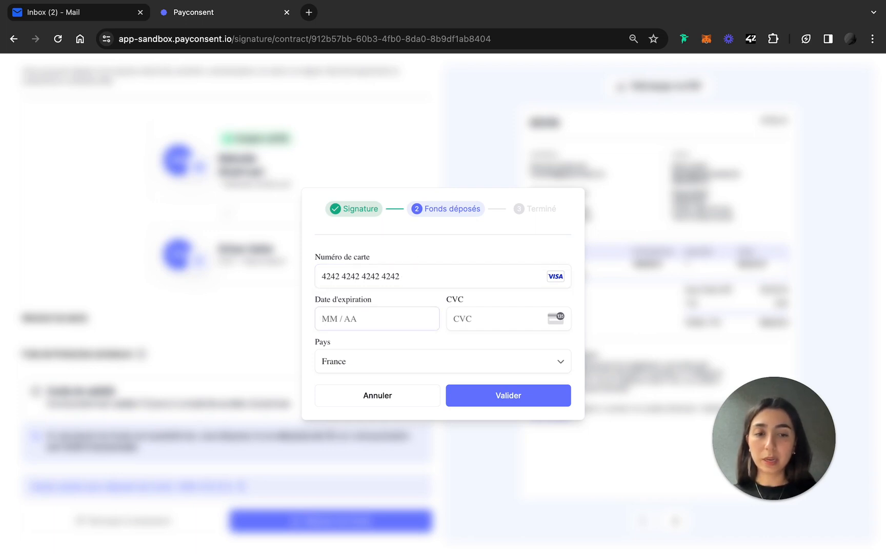
type("09 / ")
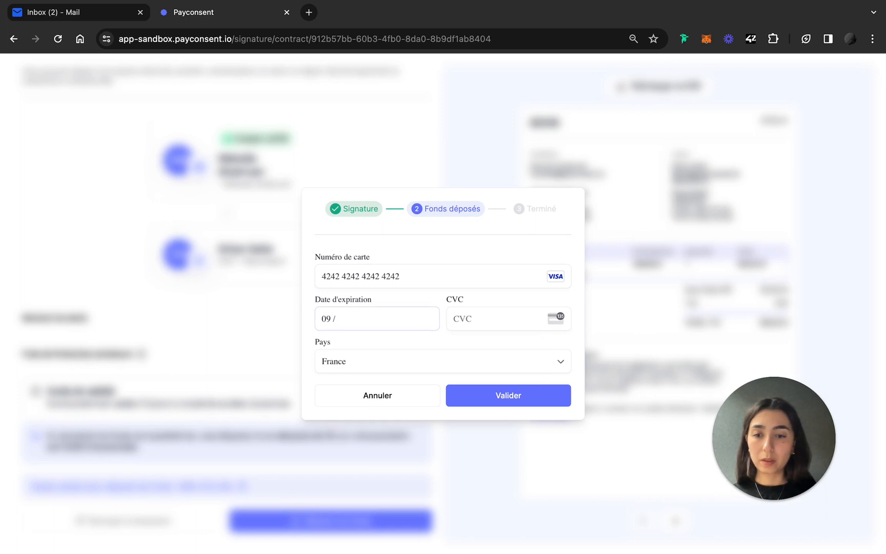
type("20")
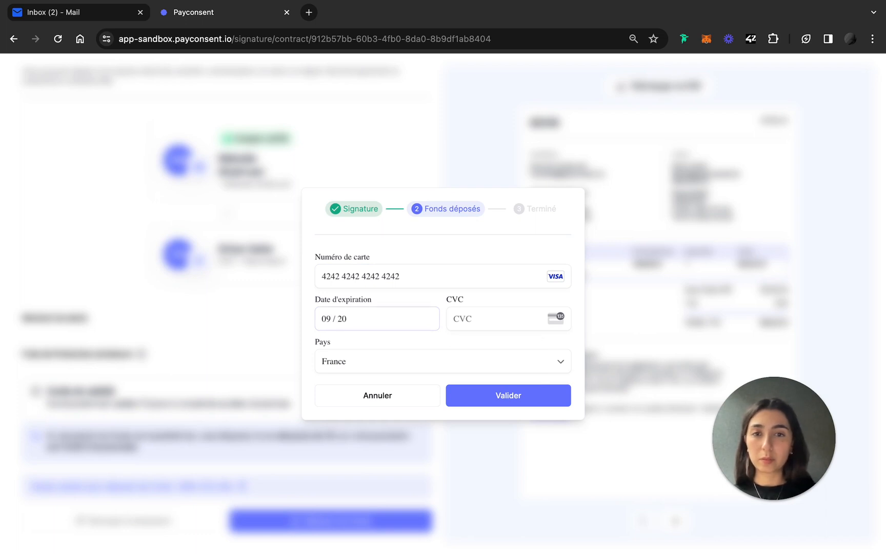
key("BackSpace")
type("5")
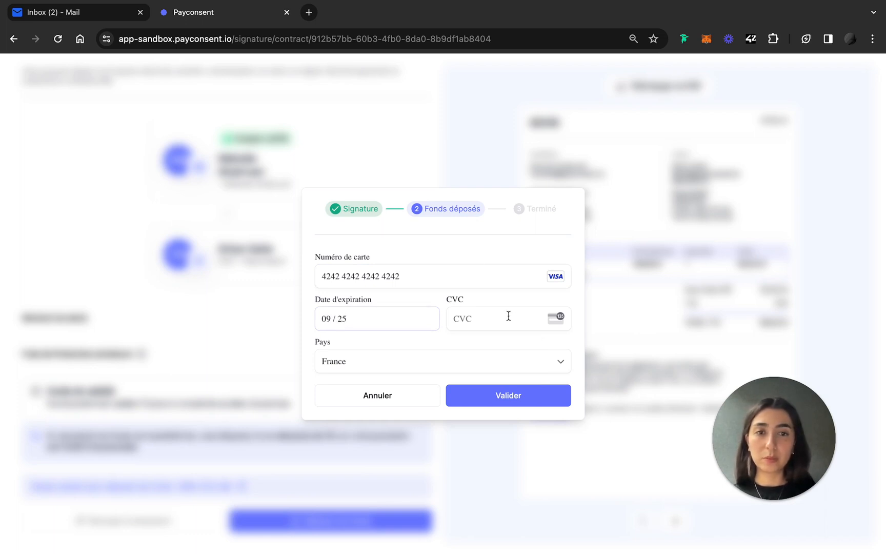
left_click(504, 316)
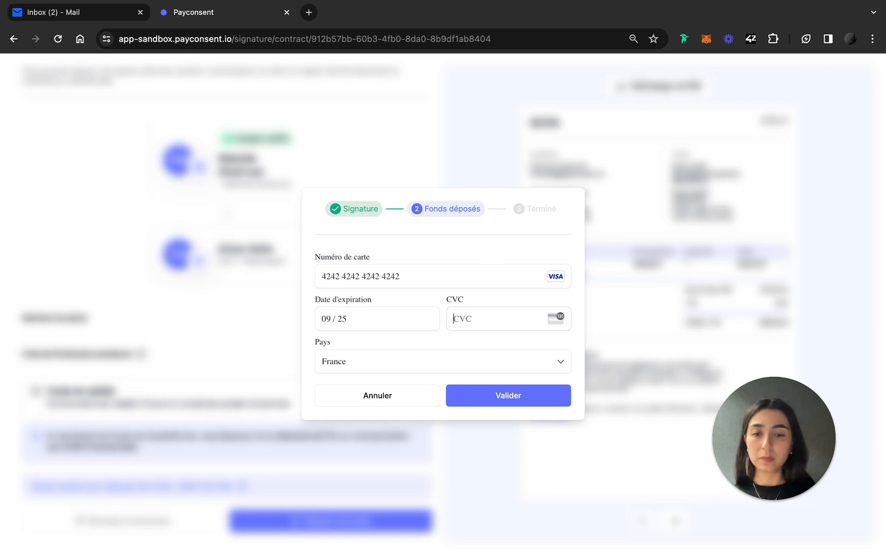
type("567")
left_click(496, 396)
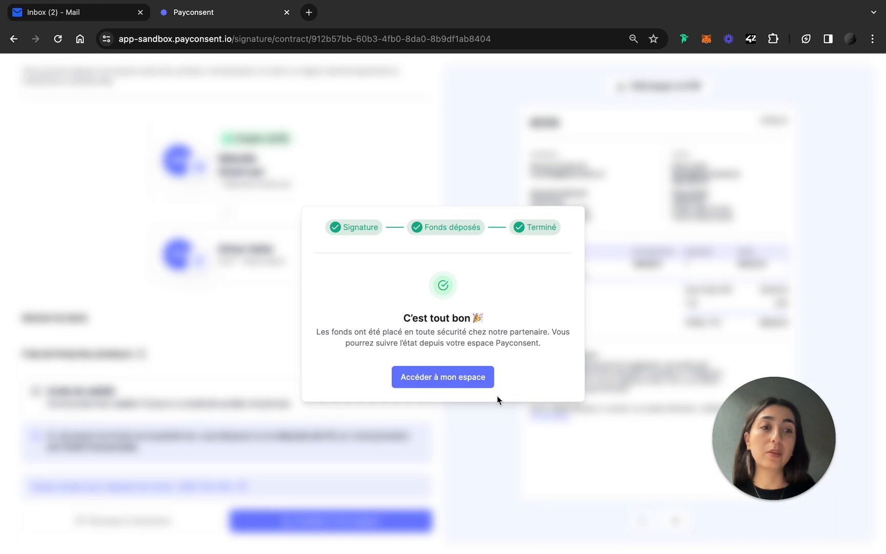
Go to the client space and open the Projets list showing the 360,00 € project at 50%.
left_click(449, 384)
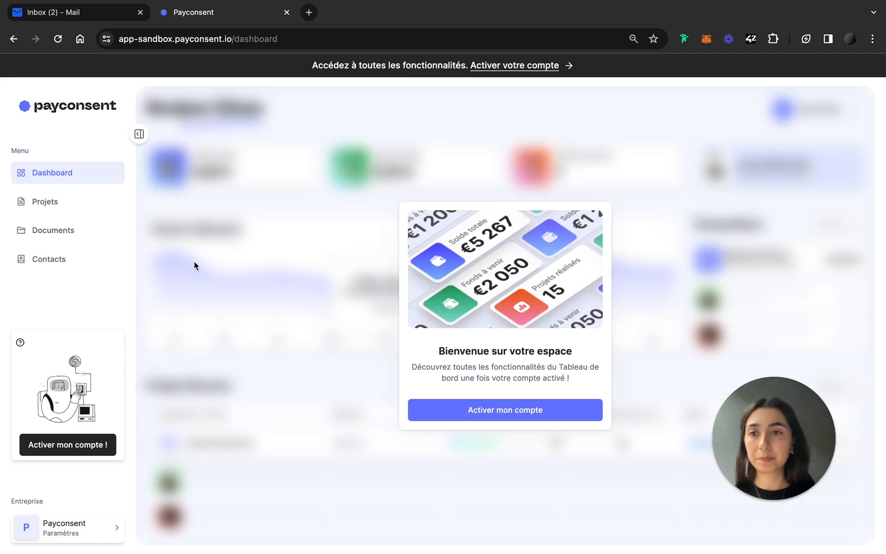
left_click(69, 205)
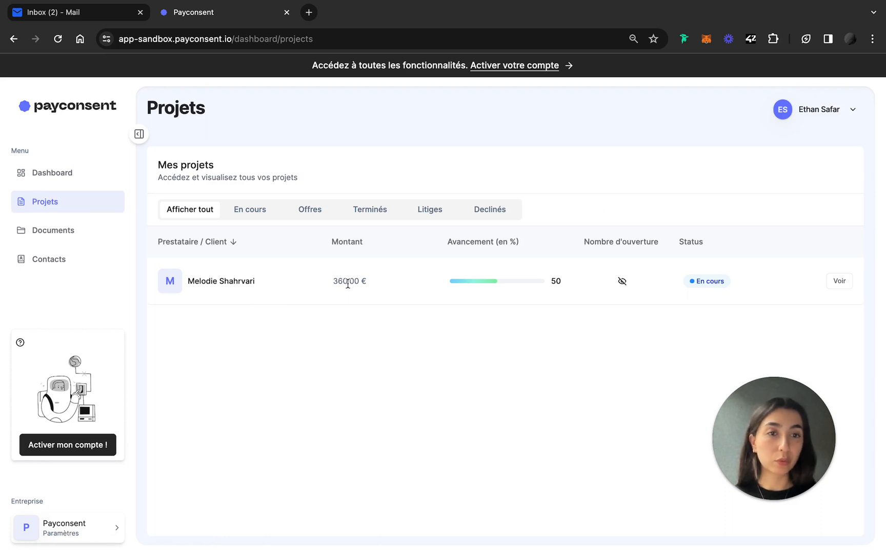
Open the in-progress project's details showing 360,00 € of locked funds.
left_click(839, 282)
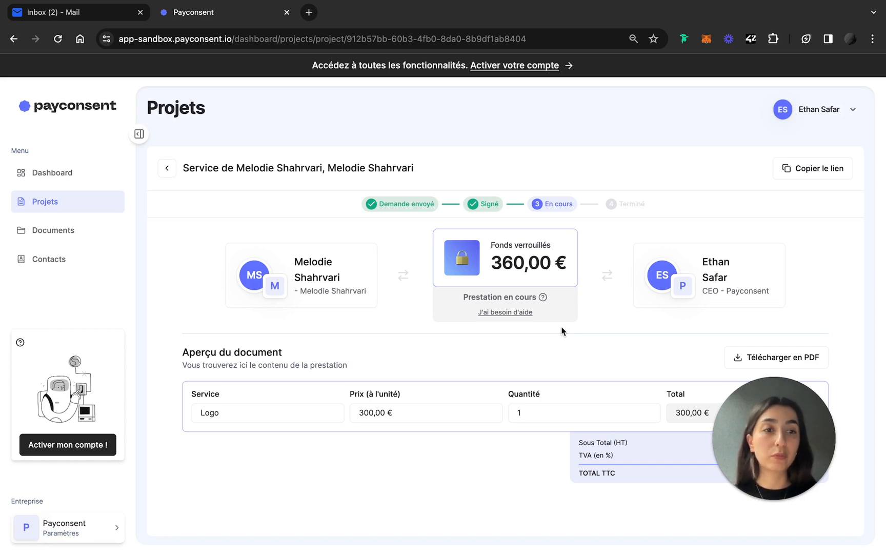
Check the provider's project page, showing 360,00 € locked for the Logo service, and dismiss the help options.
key("ctrl+Right")
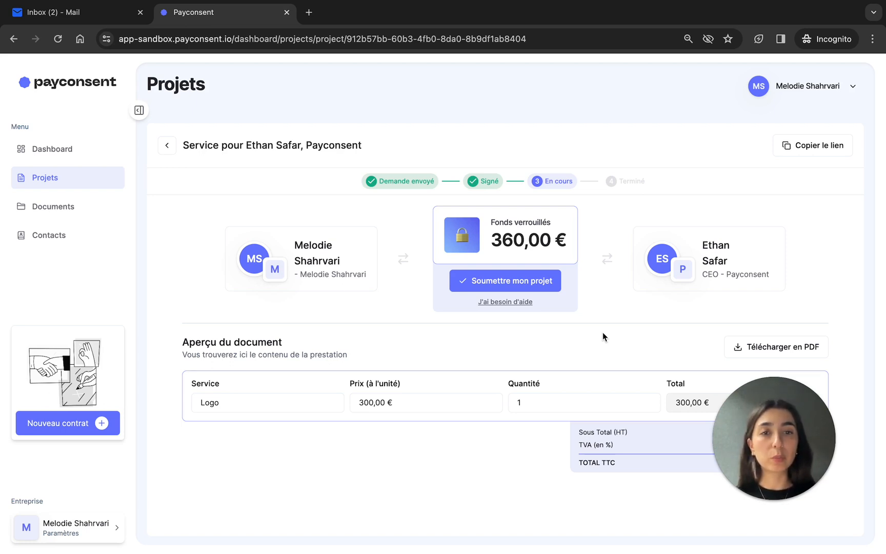
left_click(512, 303)
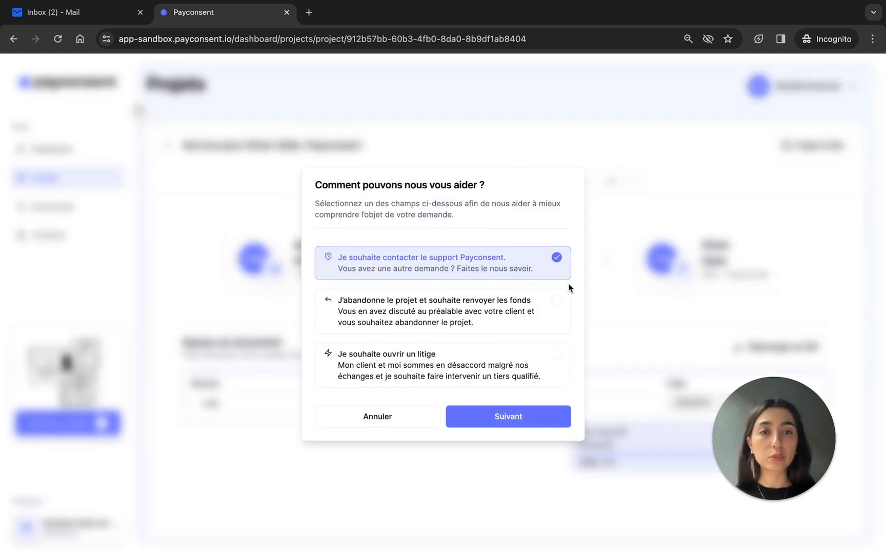
left_click(612, 305)
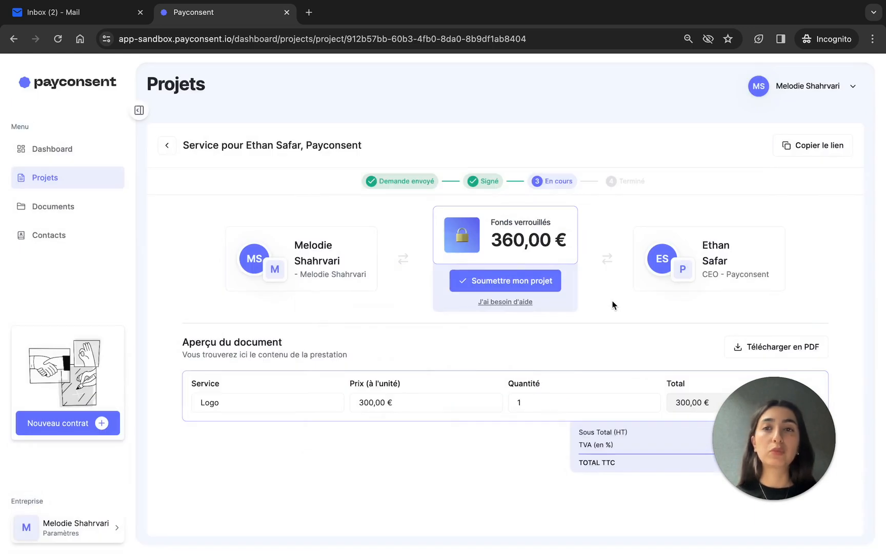